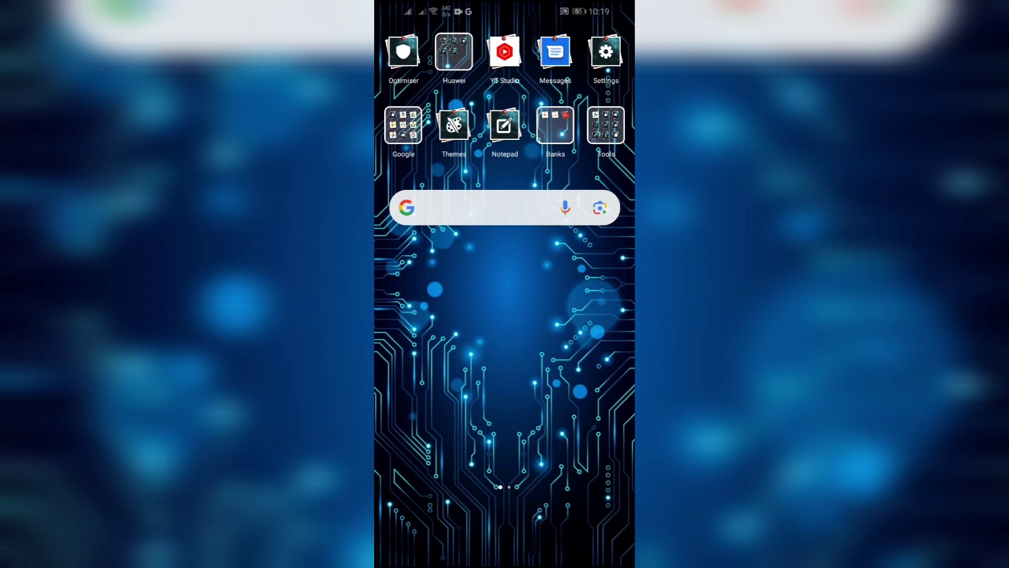
Search the Google app for "Find your email"
{"action": "left_click", "coordinate": [474, 207]}
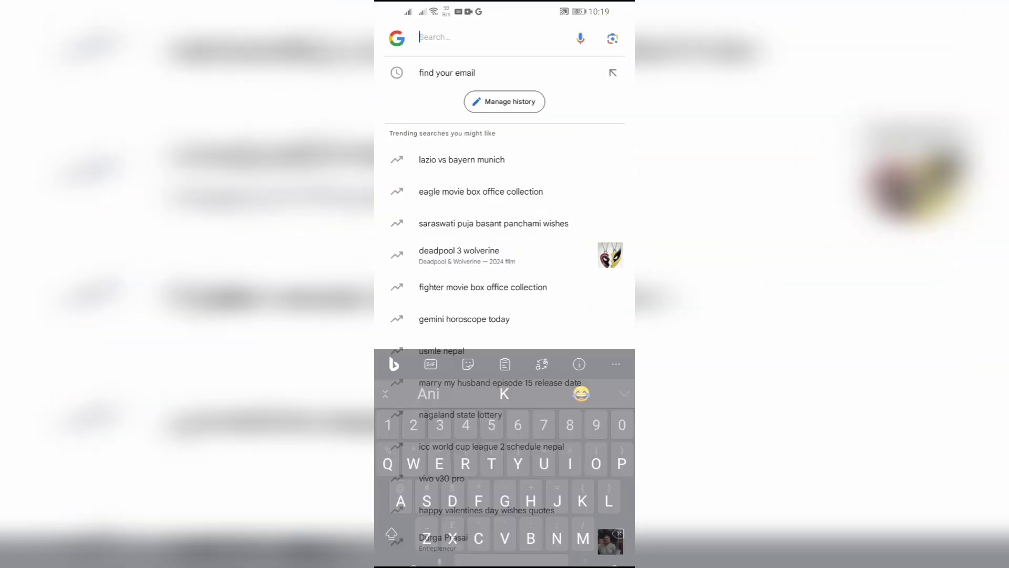
{"action": "type", "text": "Find your "}
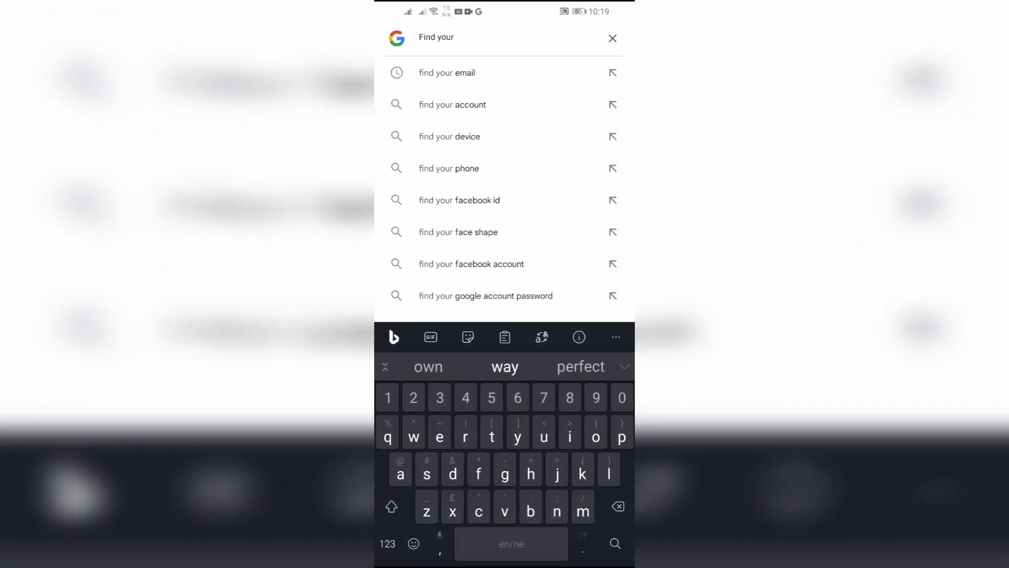
{"action": "type", "text": "email"}
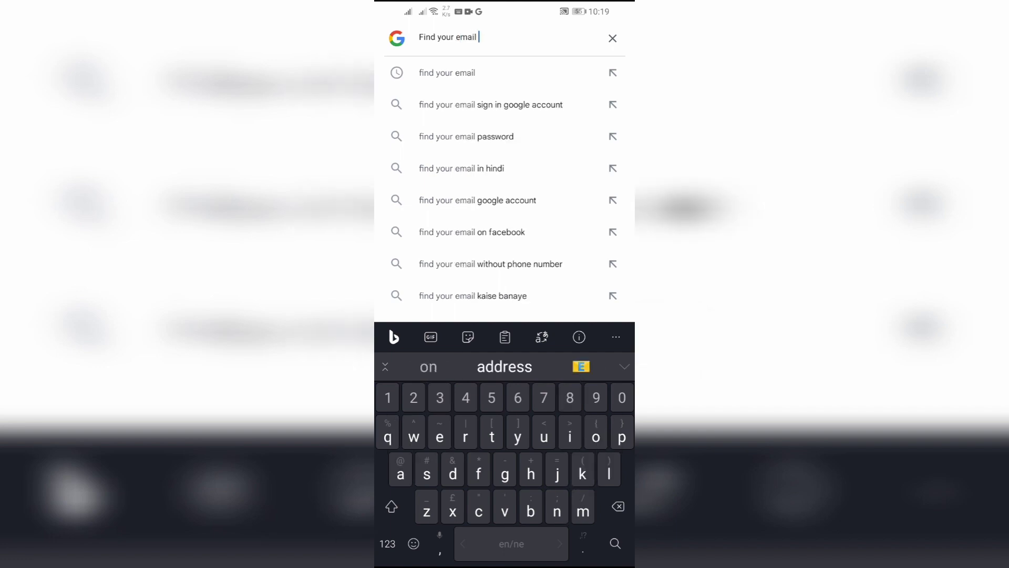
{"action": "key", "text": "Return"}
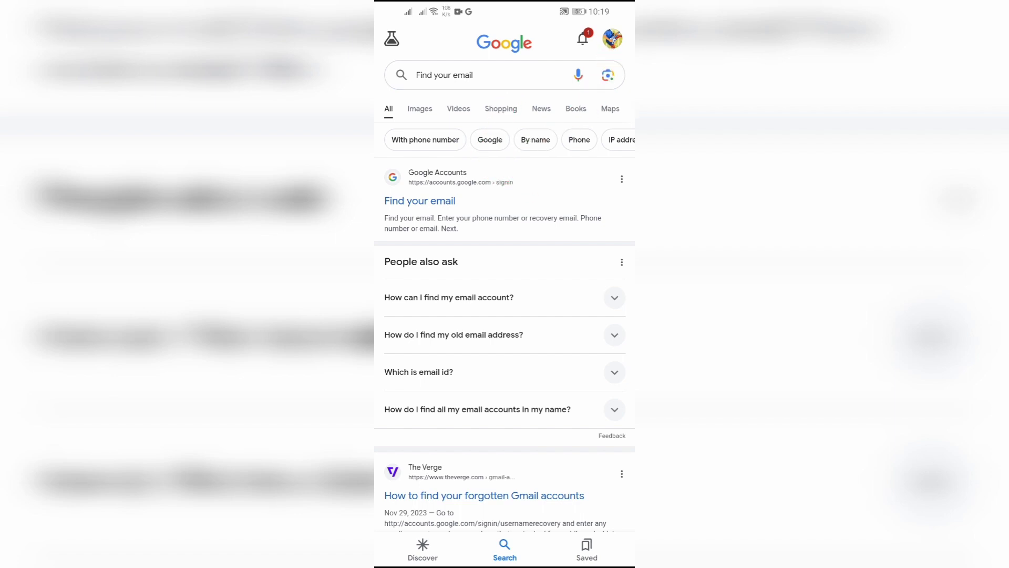
Open the Google Accounts "Find your email" result to reach the verification code page
{"action": "left_click", "coordinate": [420, 200]}
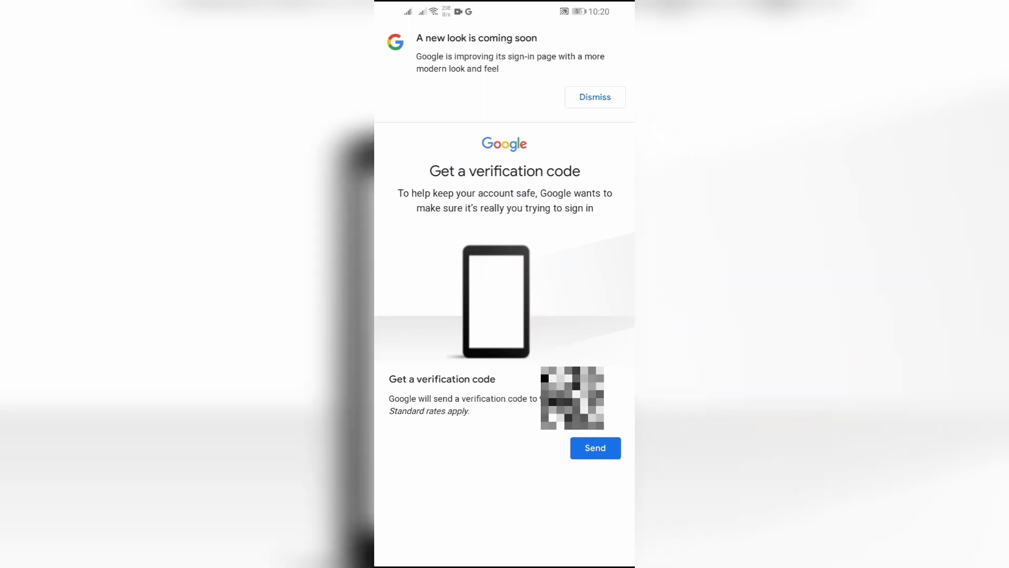
{"action": "left_click", "coordinate": [595, 448]}
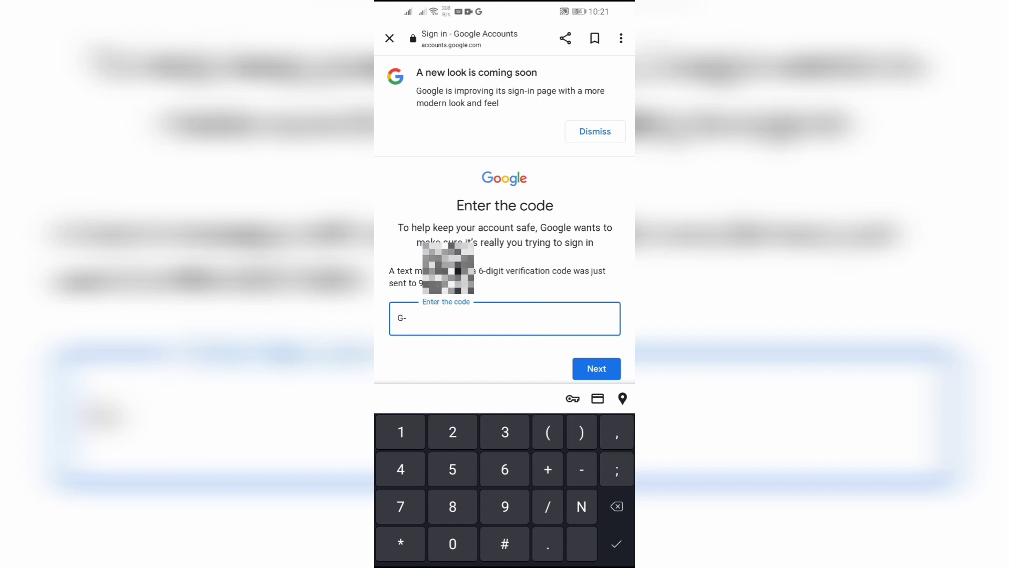
{"action": "left_click", "coordinate": [423, 318]}
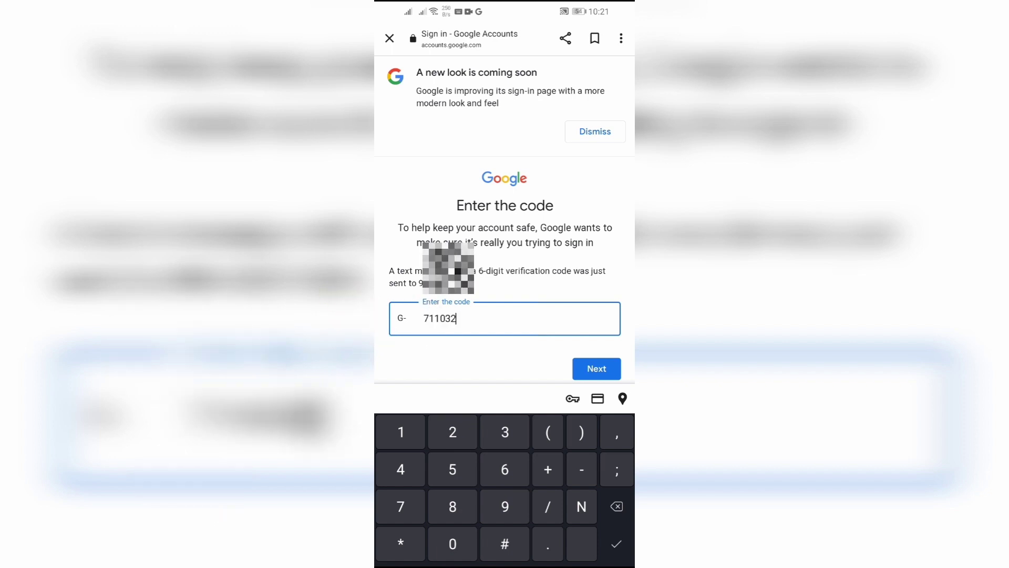